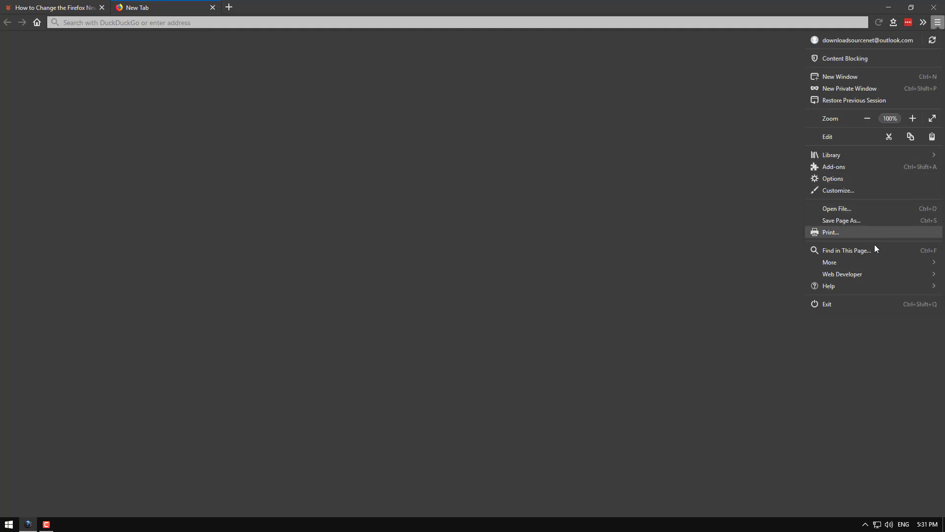
Open Help > Troubleshooting Information in a new Firefox tab.
click(854, 286)
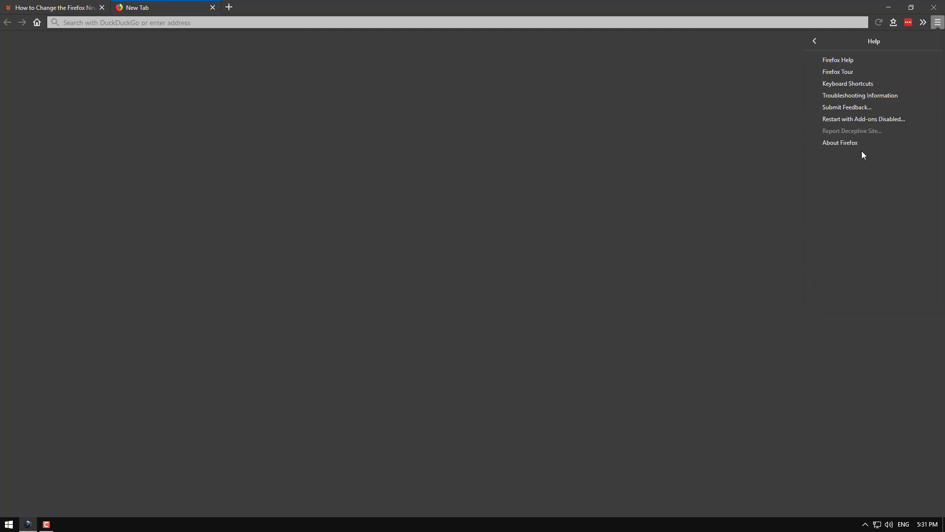
click(910, 96)
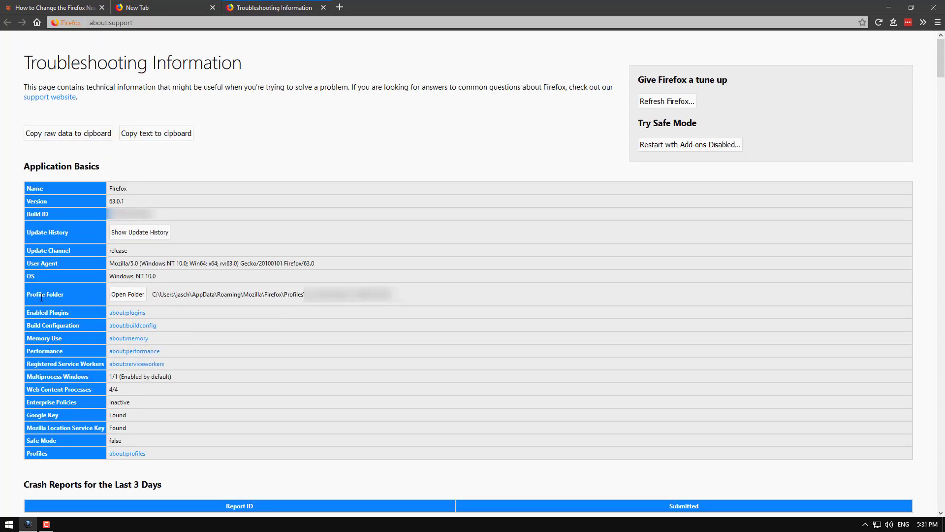
Open the Firefox profile folder in File Explorer and select its chrome folder.
click(129, 294)
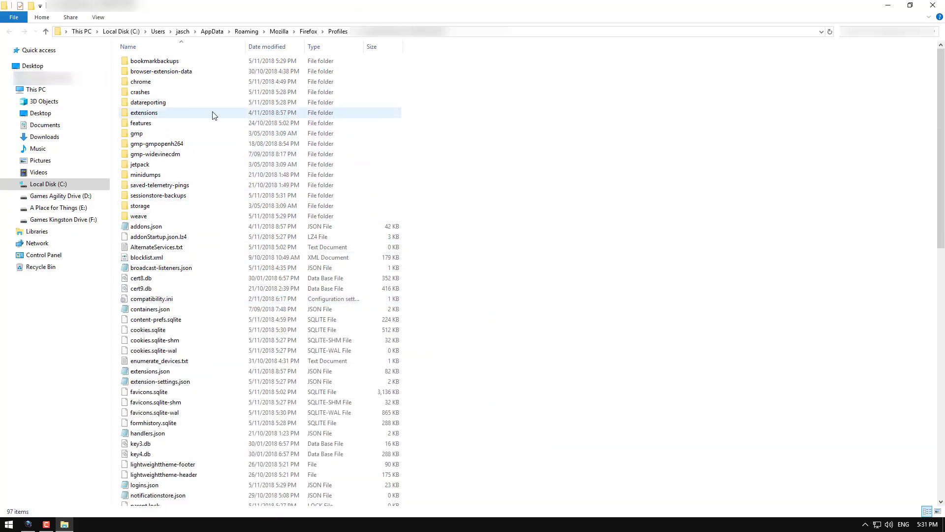
mouse_move(140, 81)
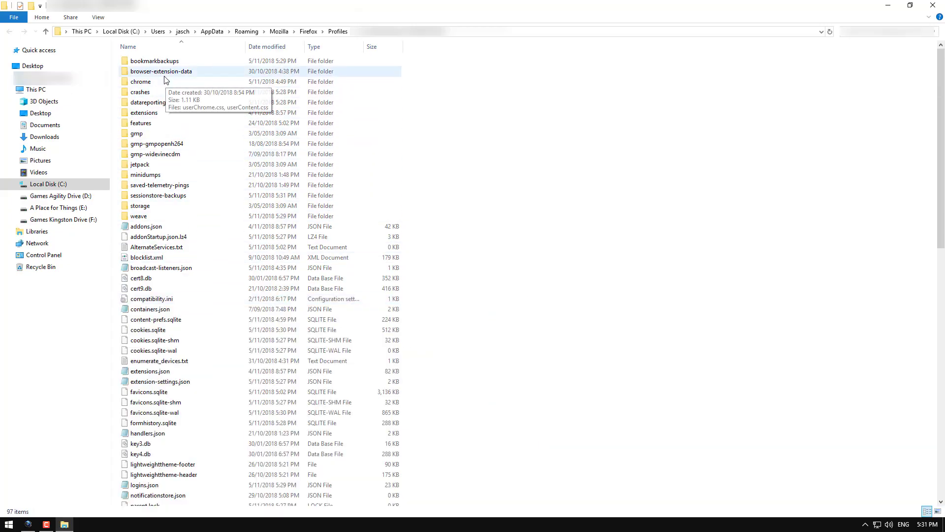
click(165, 84)
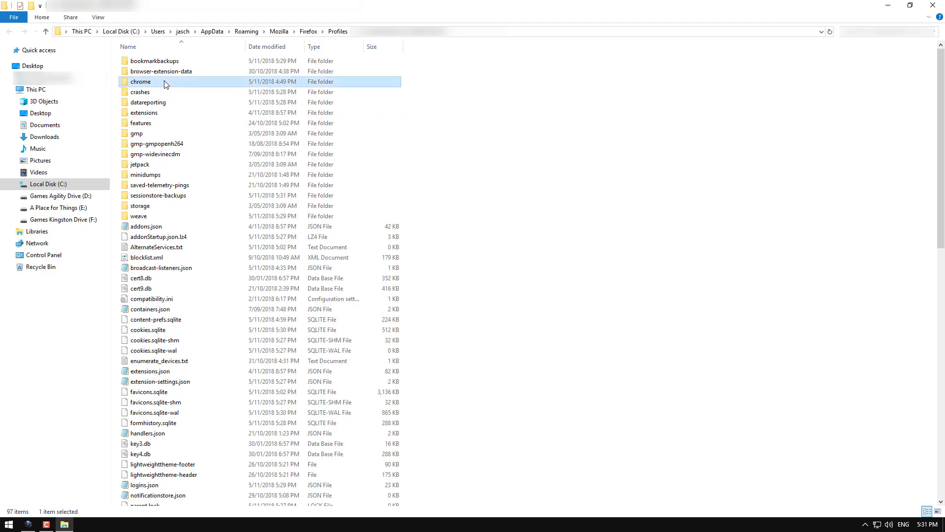
right_click(447, 88)
mouse_move(502, 205)
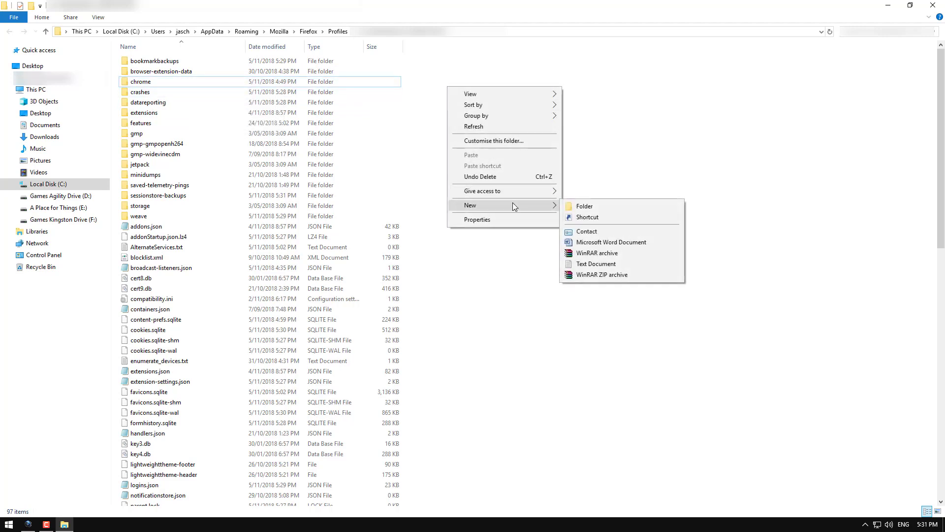
click(702, 134)
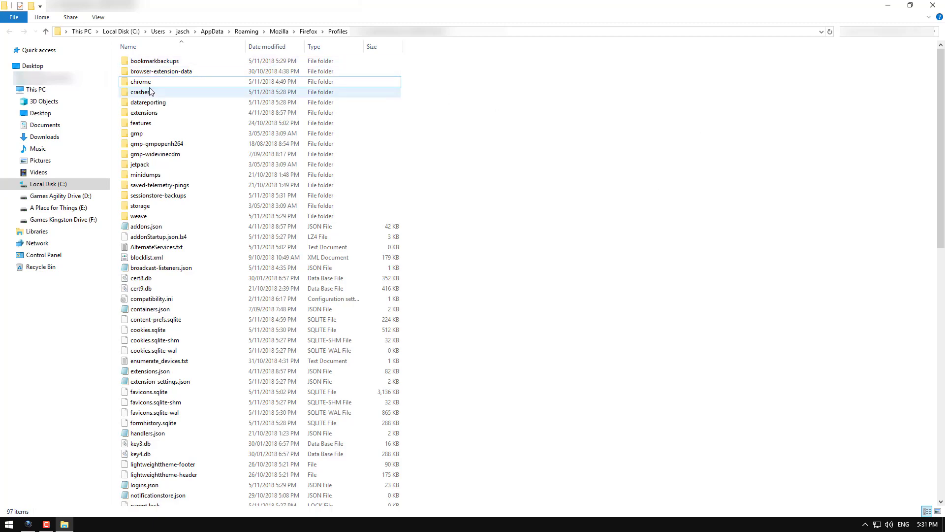
click(154, 82)
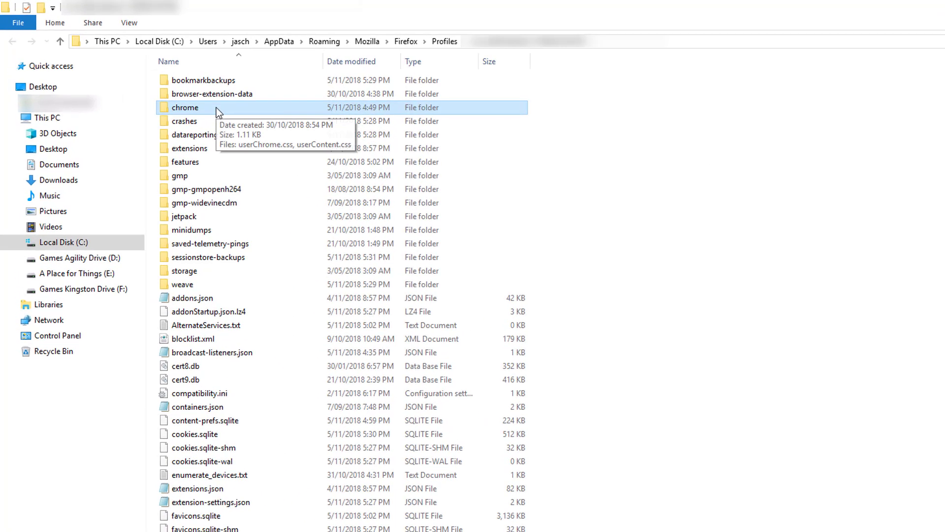
Open the chrome folder and inspect userChrome.css and the folder's context menus.
double_click(217, 108)
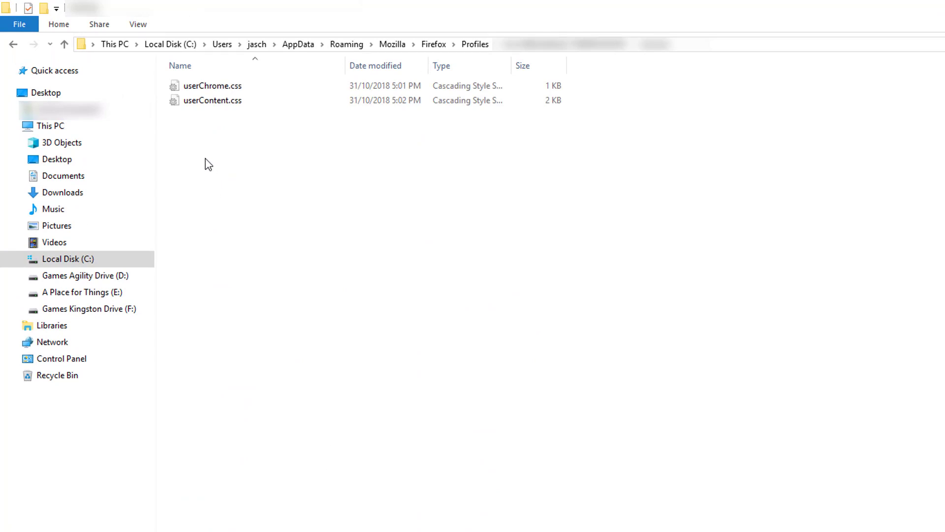
click(221, 91)
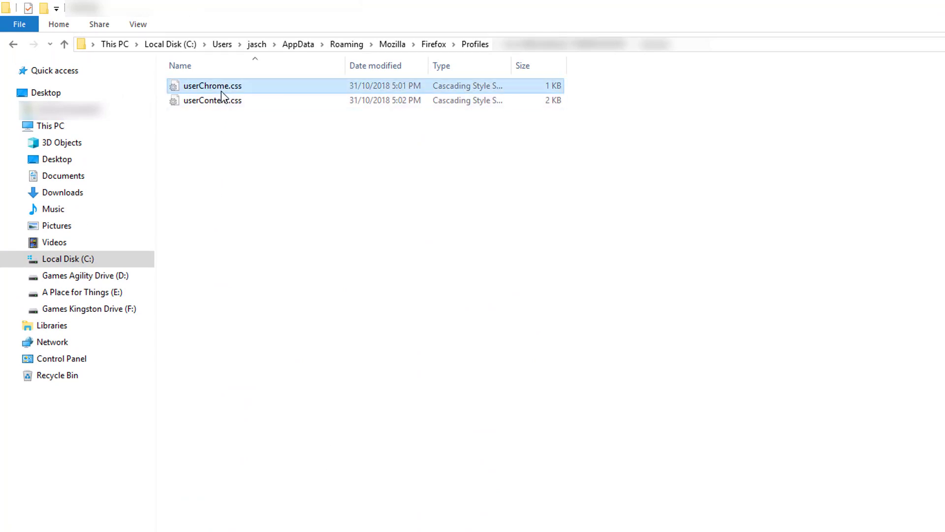
click(198, 137)
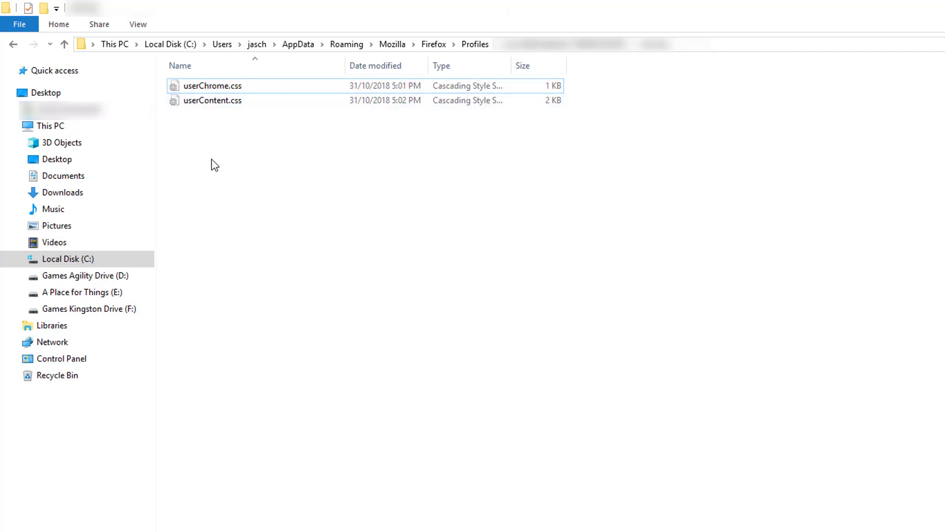
right_click(222, 145)
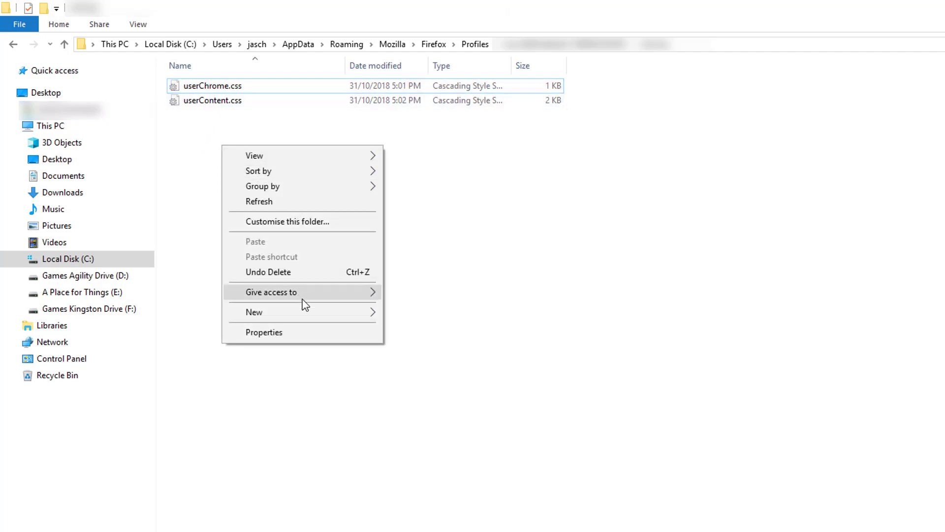
mouse_move(254, 311)
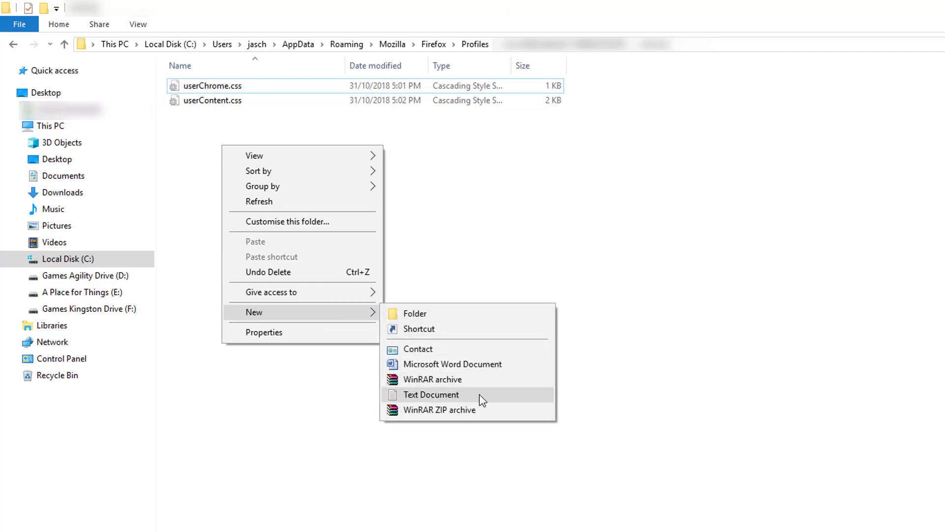
click(497, 213)
click(234, 89)
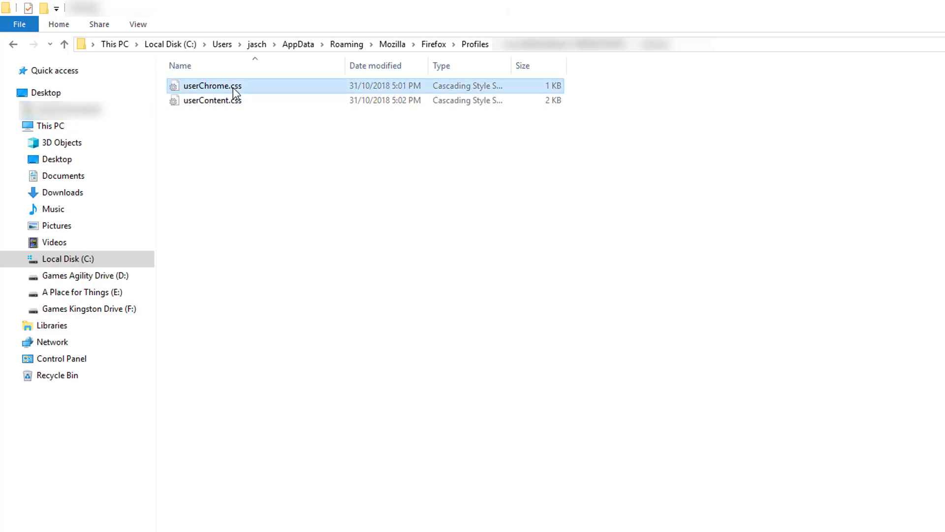
right_click(227, 92)
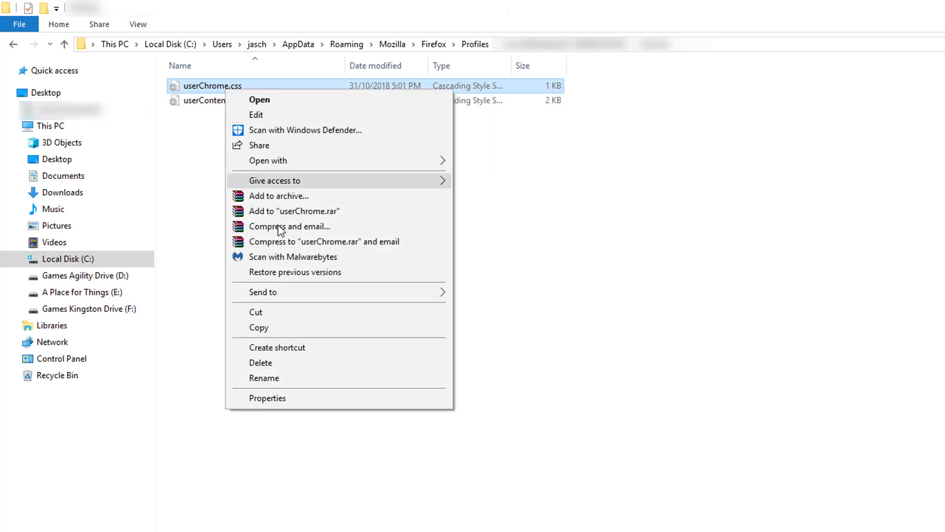
click(214, 153)
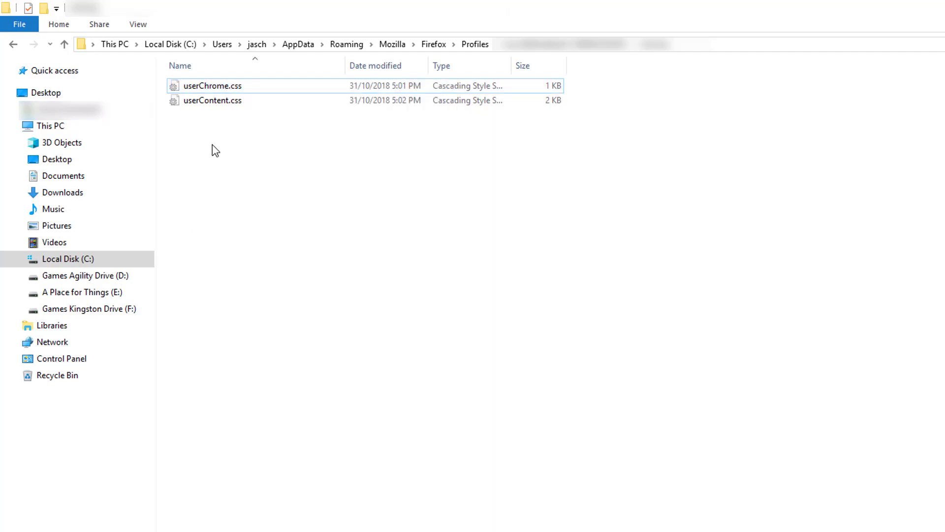
Create a new text document, try naming it userChrome.css, and decline the extension change.
right_click(212, 146)
mouse_move(244, 311)
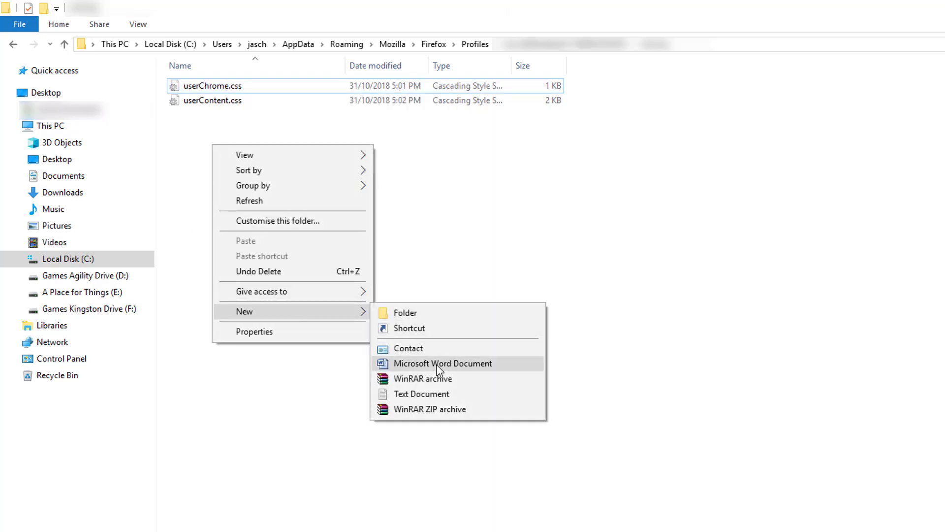
click(442, 394)
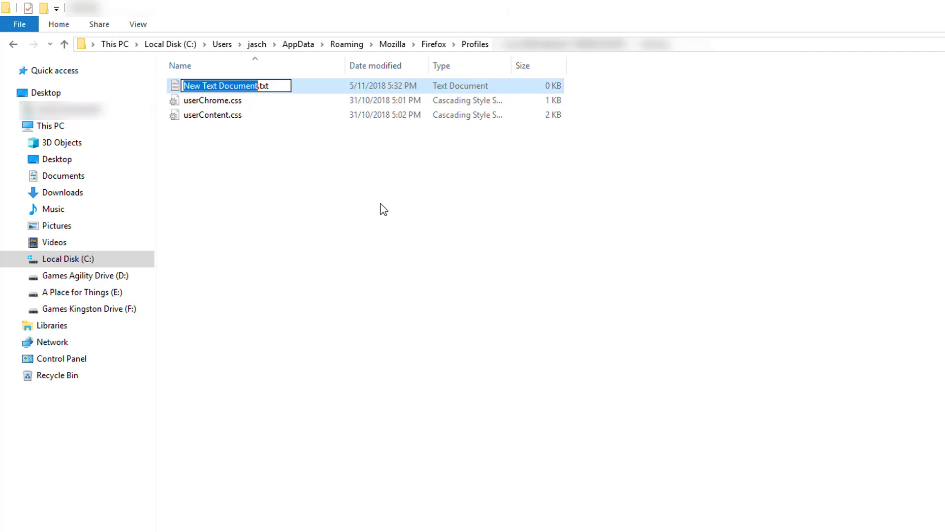
text(user)
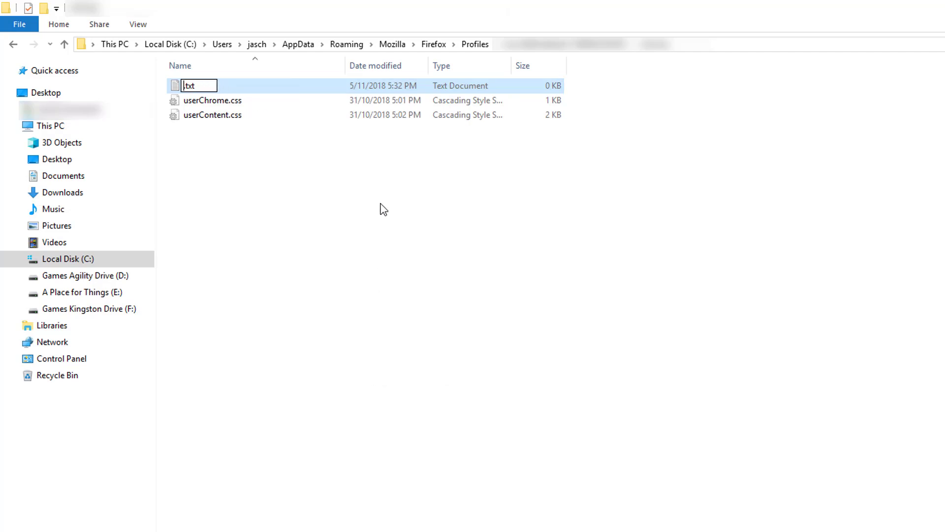
text(Chrome)
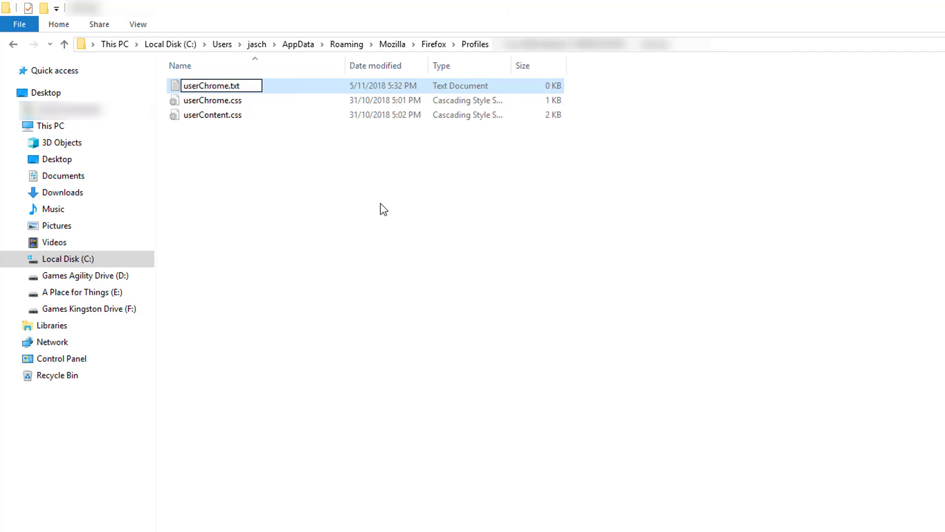
text(.css)
key(BackSpace)
key(BackSpace)
key(BackSpace)
key(BackSpace)
key(Return)
click(777, 376)
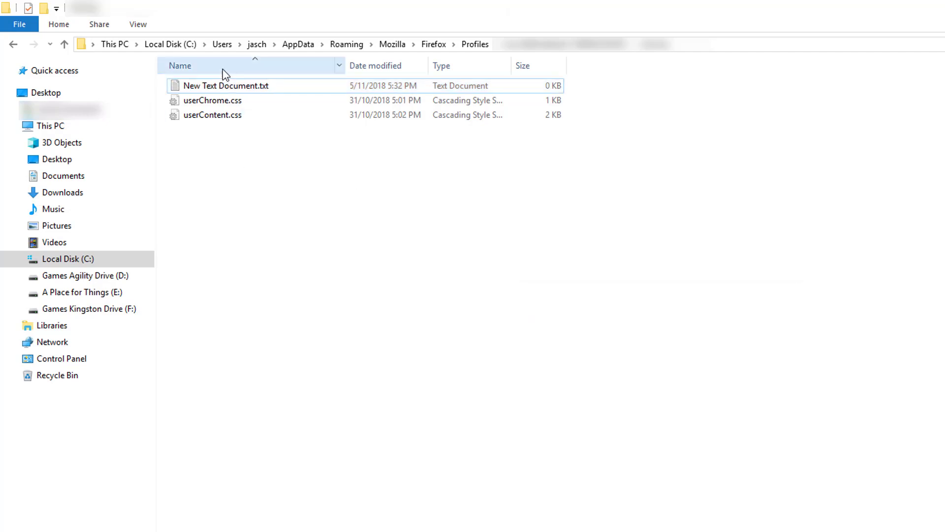
Delete New Text Document.txt, leaving userChrome.css selected.
click(228, 88)
key(Delete)
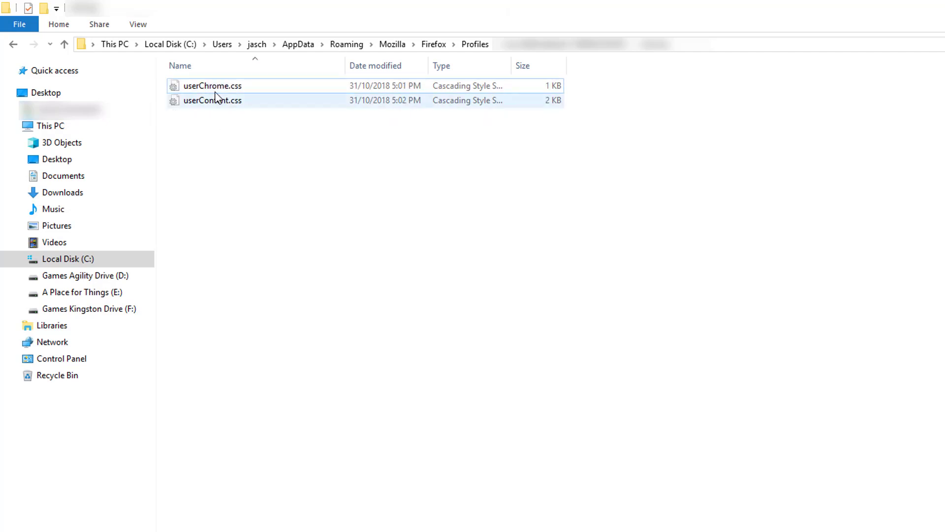
click(211, 91)
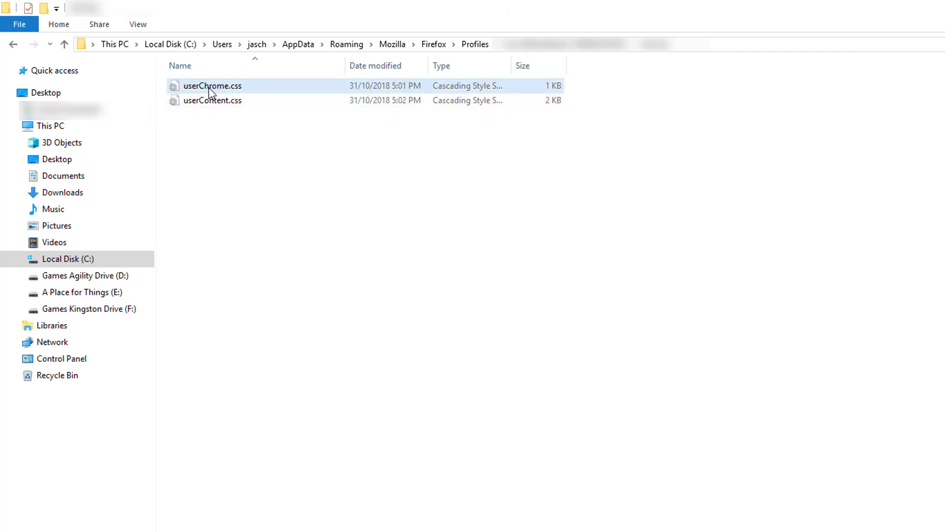
double_click(211, 88)
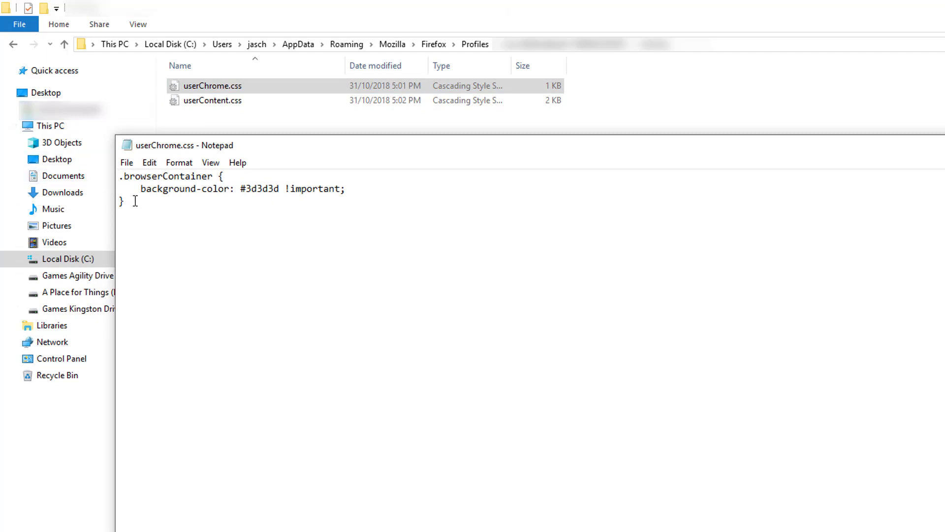
click(228, 89)
drag(164, 200, 119, 176)
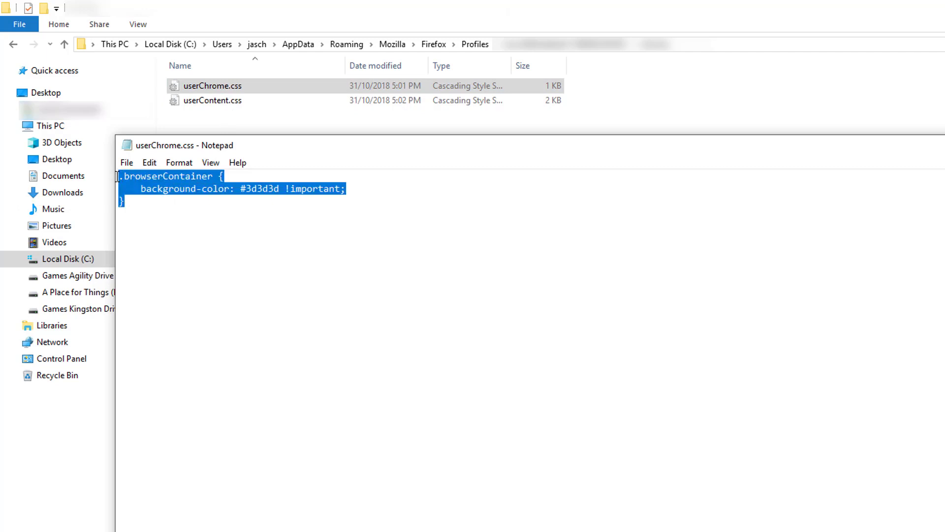
click(185, 208)
key(alt+F4)
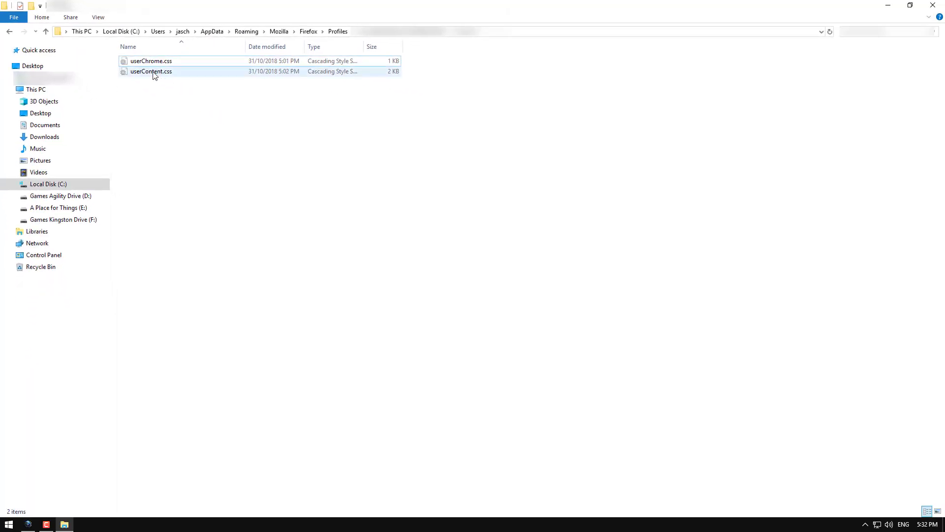
double_click(154, 72)
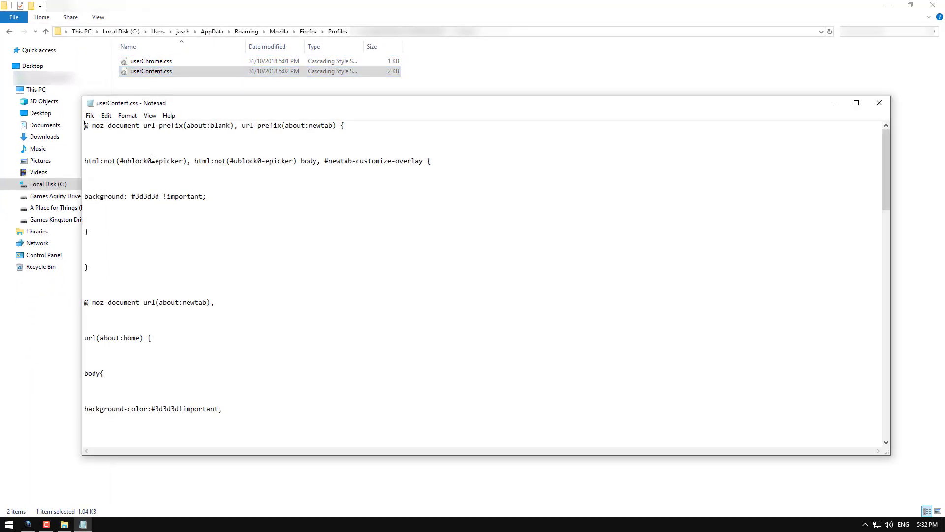
mouse_move(86, 127)
mouse_down()
mouse_move(153, 462)
mouse_move(145, 431)
mouse_move(204, 173)
mouse_up()
click(224, 177)
scroll(224, 177, up, 5)
scroll(224, 177, up, 5)
scroll(225, 177, up, 5)
scroll(224, 178, up, 2)
drag(132, 199, 158, 197)
click(165, 232)
scroll(165, 233, down, 1)
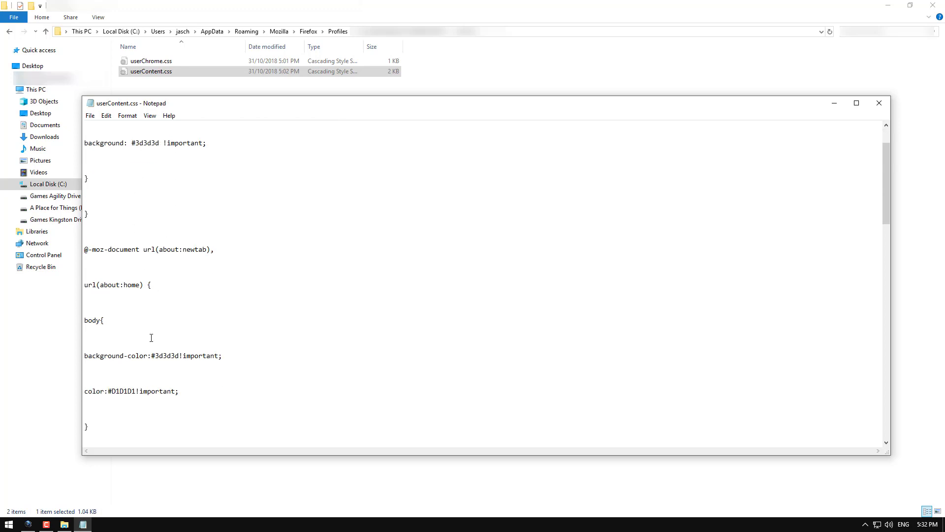
drag(152, 355, 175, 358)
scroll(135, 353, down, 1)
drag(109, 365, 135, 367)
click(226, 339)
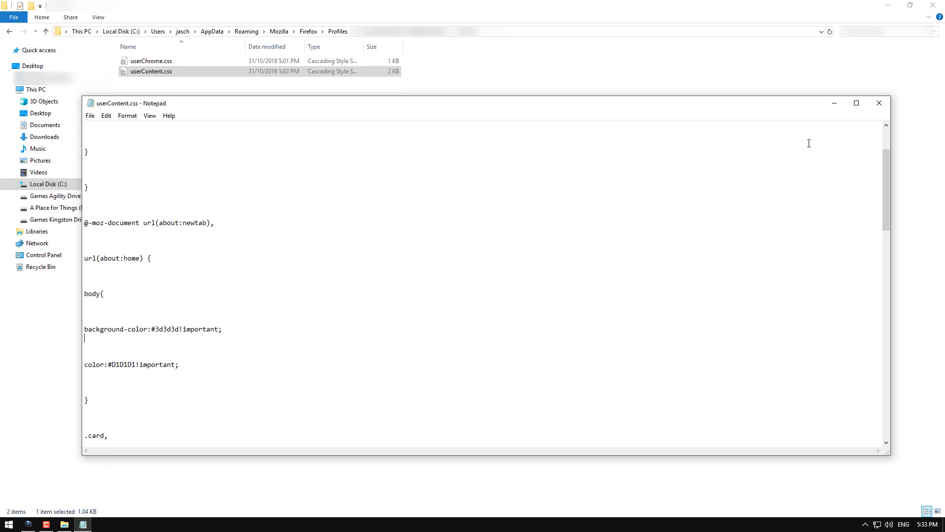
click(884, 106)
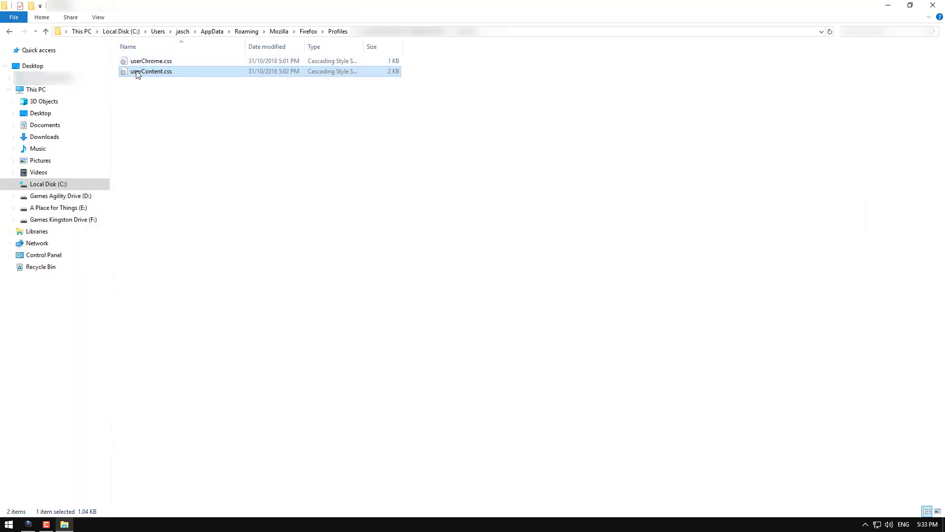
Close File Explorer and search 'firec colour' to reach the Firefox Color site.
click(932, 5)
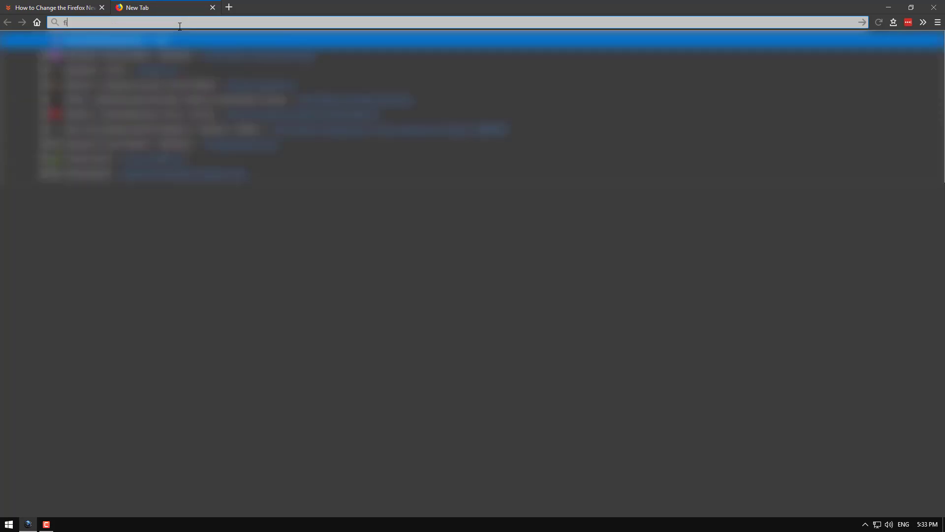
text(re c)
text( colo)
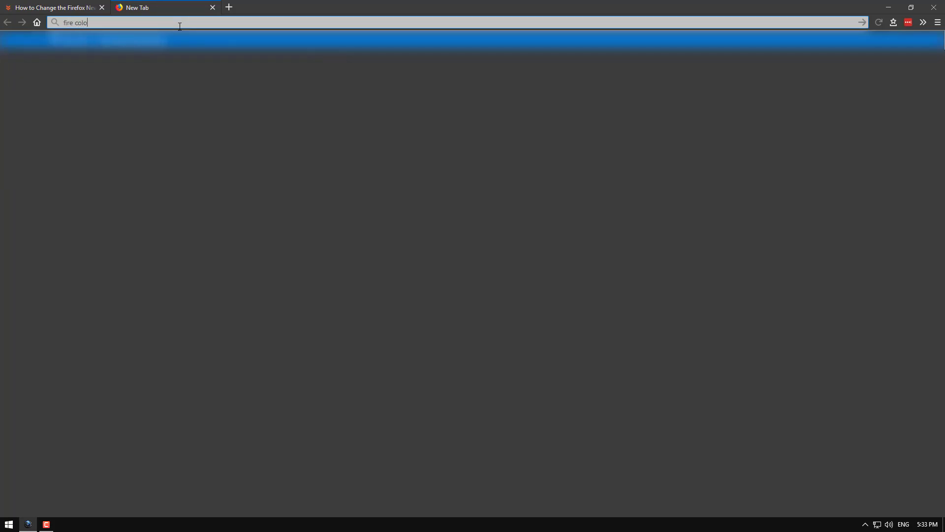
text(ur)
key(Return)
click(84, 163)
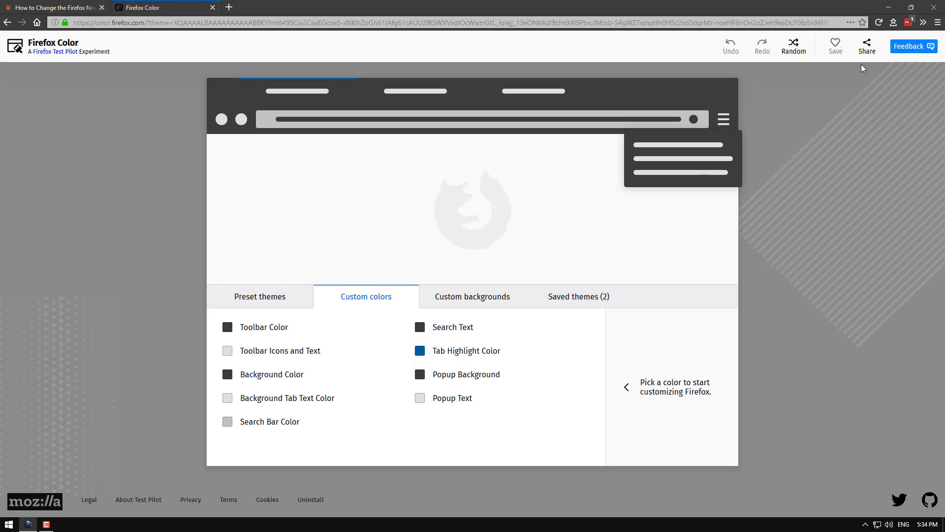
Close the Firefox Color tab and then the whole Firefox window.
click(213, 8)
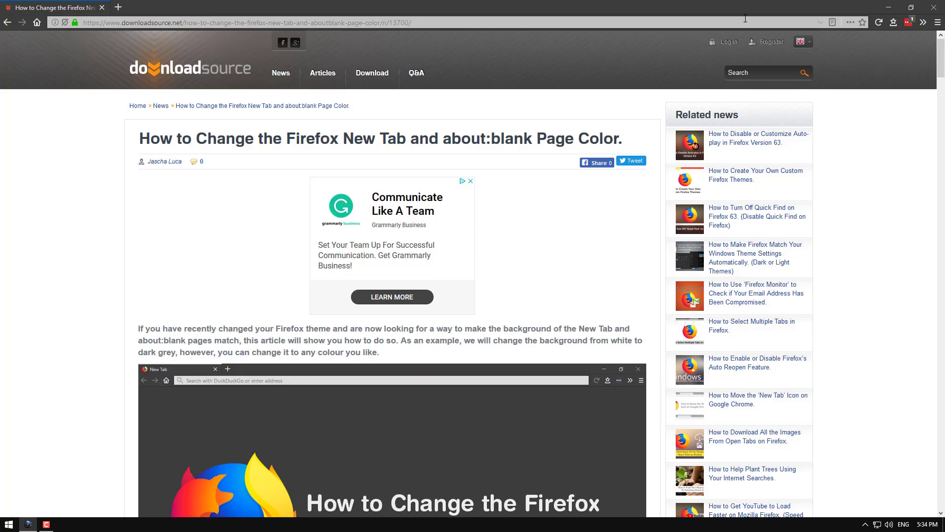
click(933, 8)
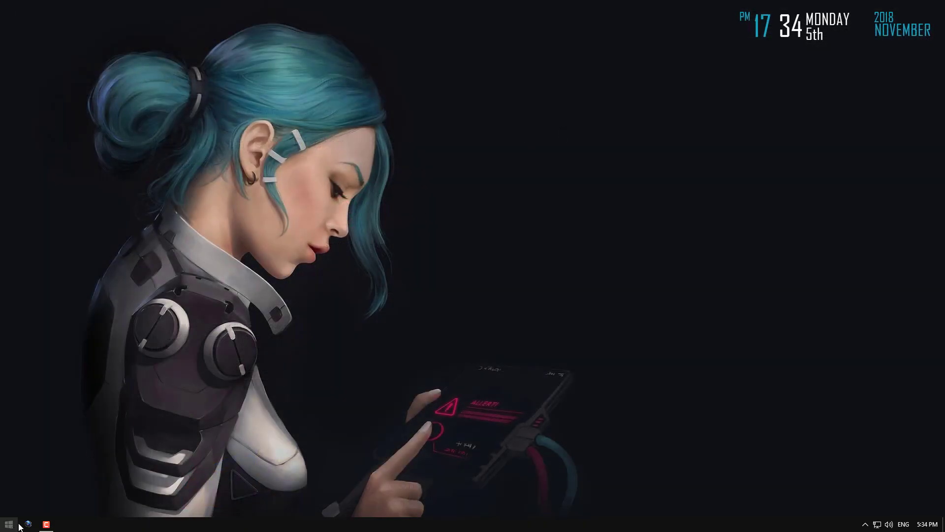